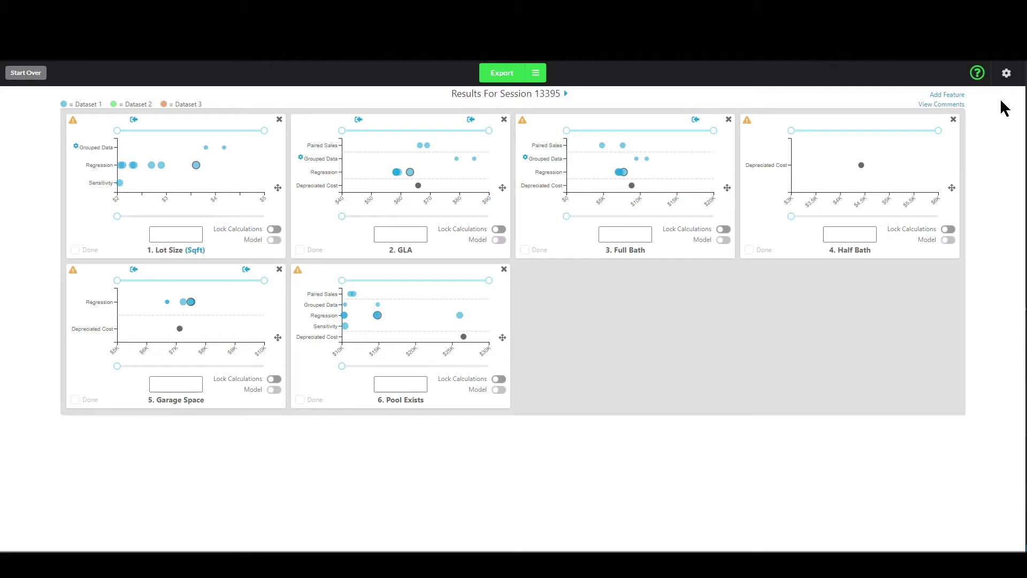
Open the Paired Sales Settings for the current session.
left_click(1006, 74)
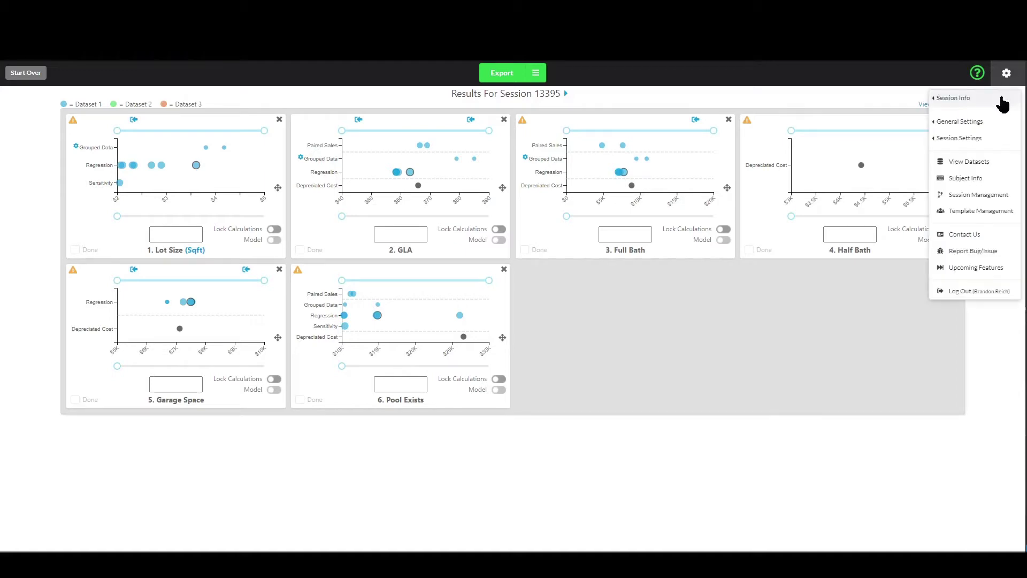
mouse_move(964, 143)
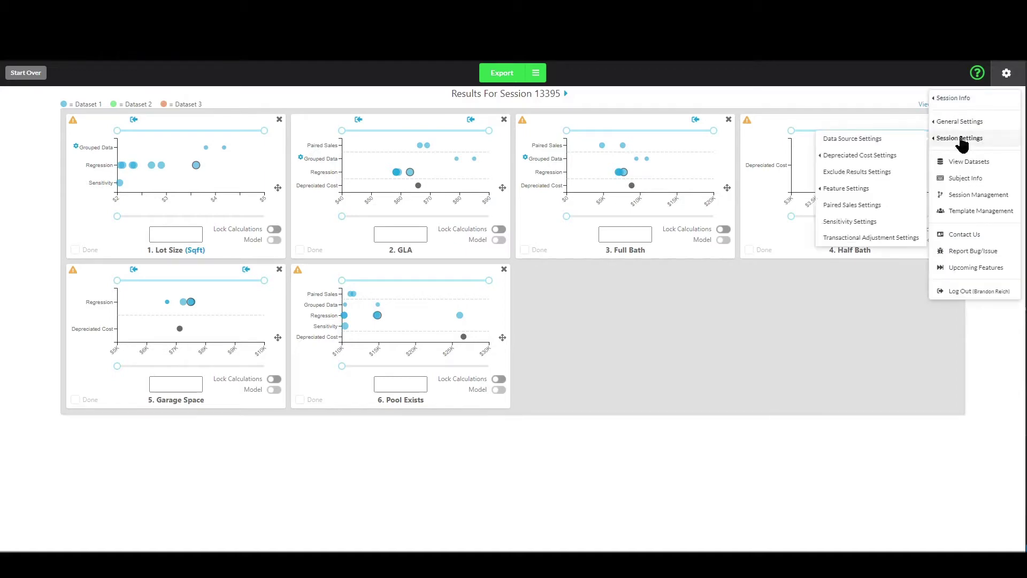
left_click(1007, 78)
left_click(1008, 81)
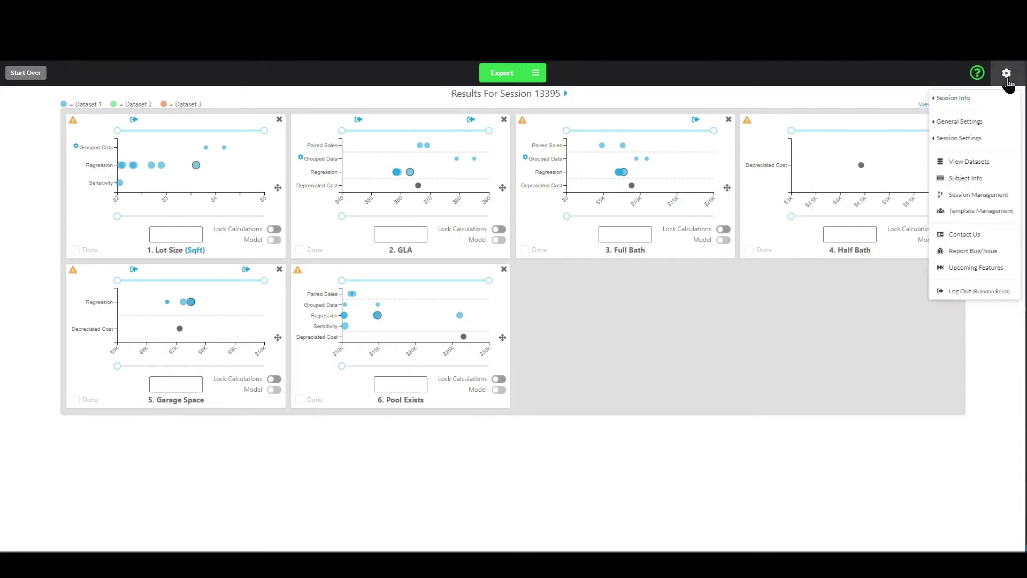
left_click(960, 140)
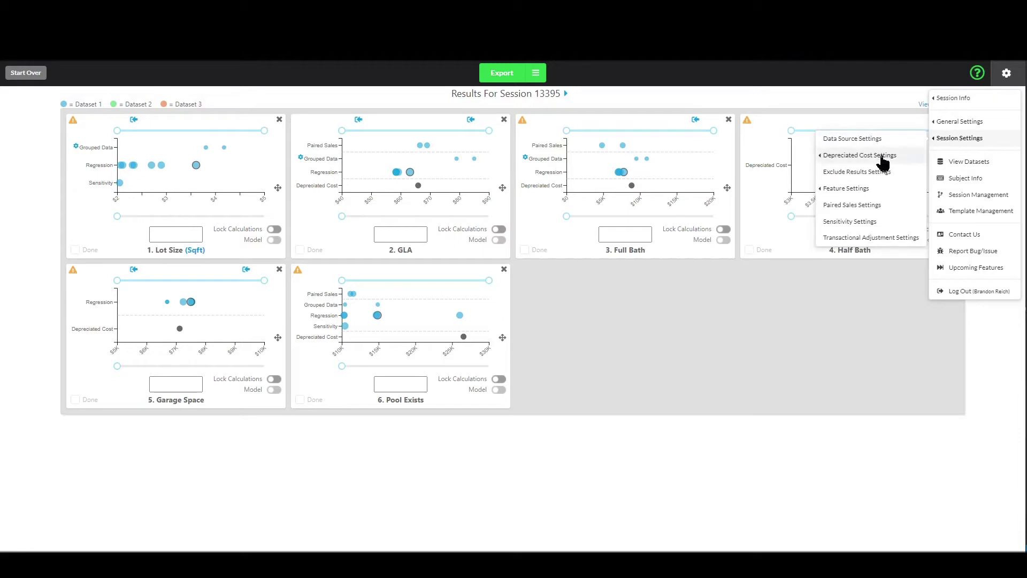
left_click(861, 208)
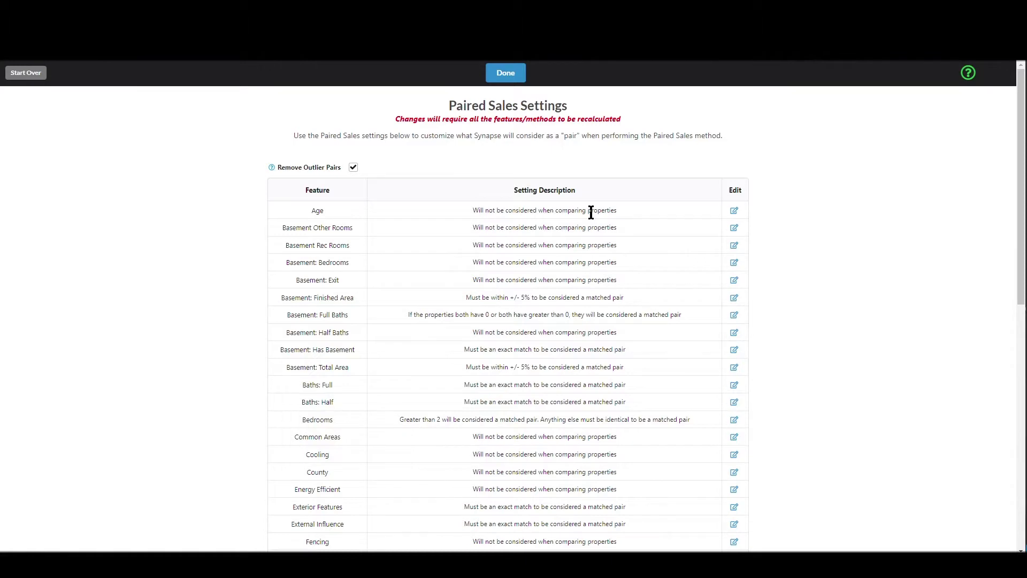
Read the setting description of the Age feature in the paired sales table.
left_click_drag(474, 211, 566, 210)
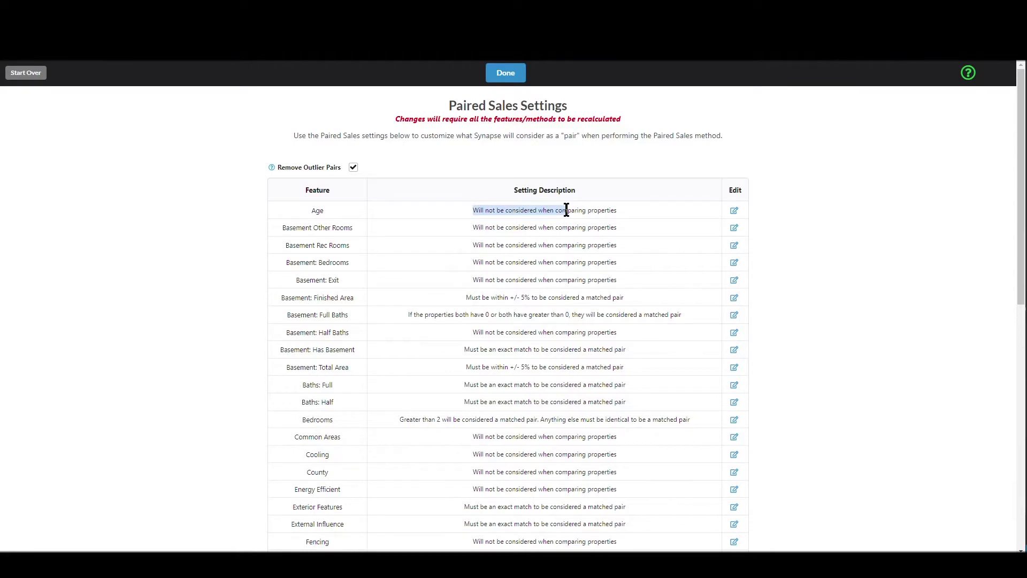
left_click_drag(567, 209, 565, 209)
left_click_drag(566, 210, 561, 209)
left_click(499, 210)
Open the Age setting for editing and change its matching rule to No Exception.
left_click(735, 212)
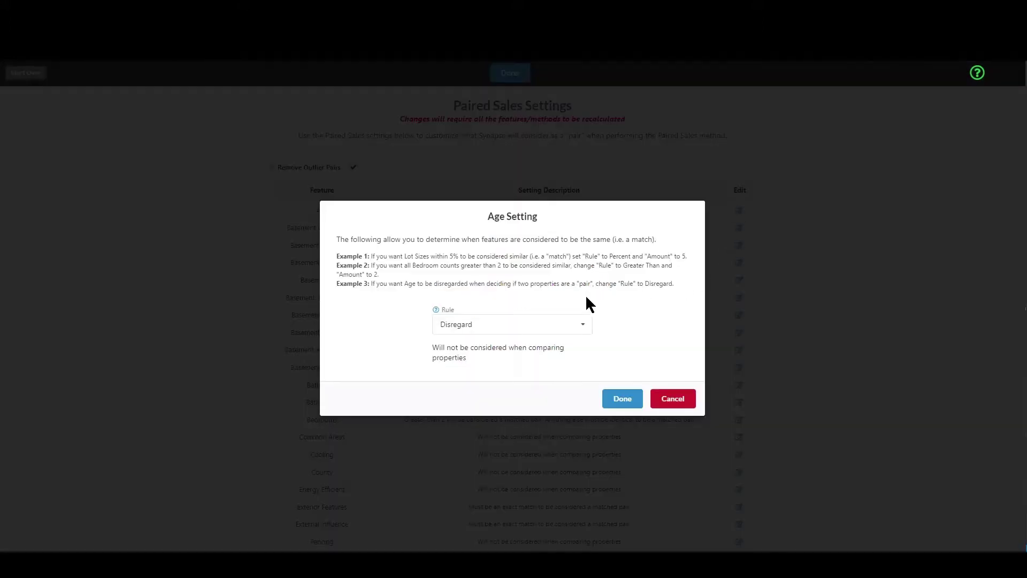
left_click(569, 326)
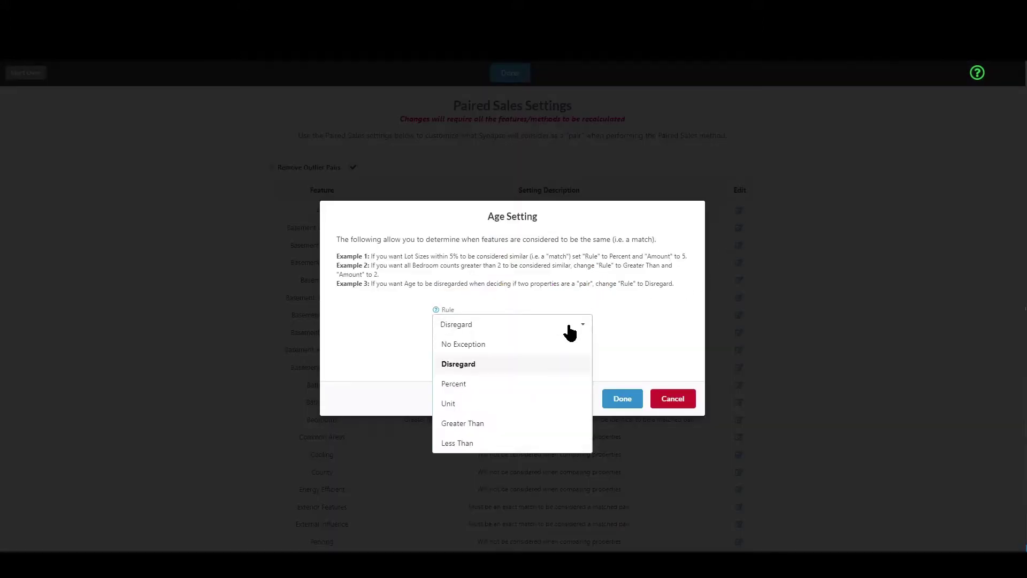
left_click(472, 366)
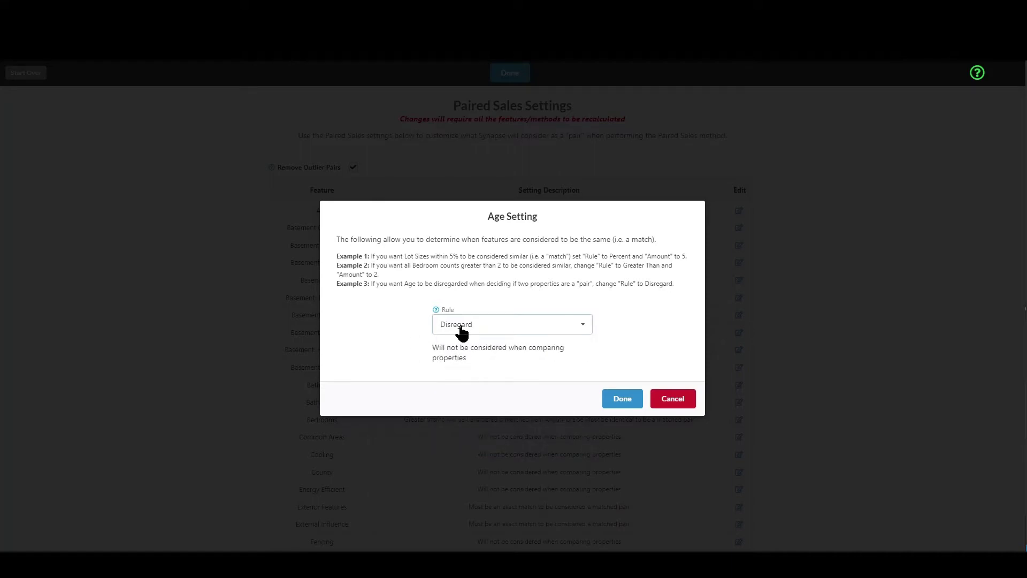
left_click(504, 329)
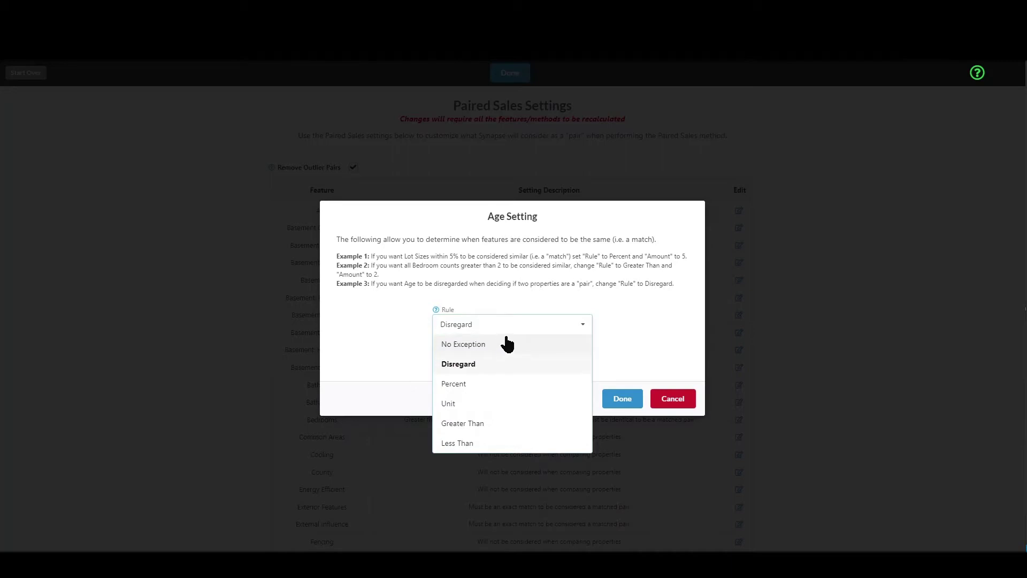
left_click(480, 347)
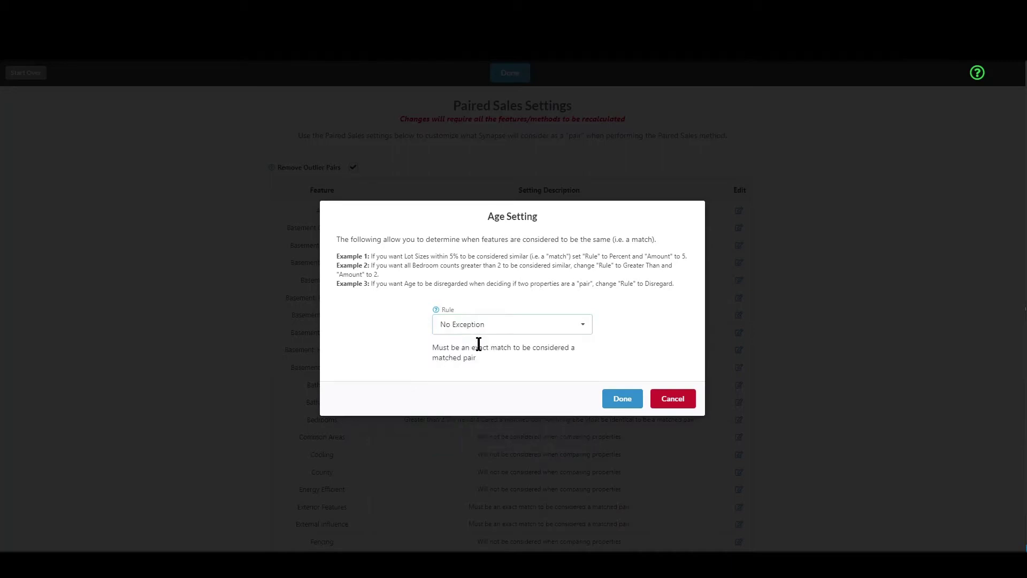
left_click_drag(443, 351, 476, 357)
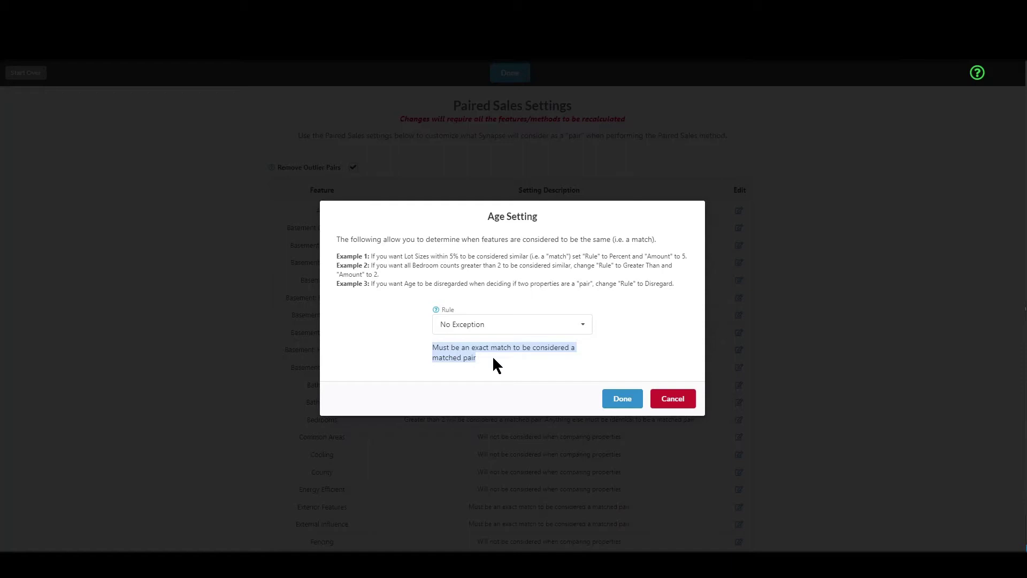
Set the Age matching rule to Percent with an amount of 10.
left_click(516, 325)
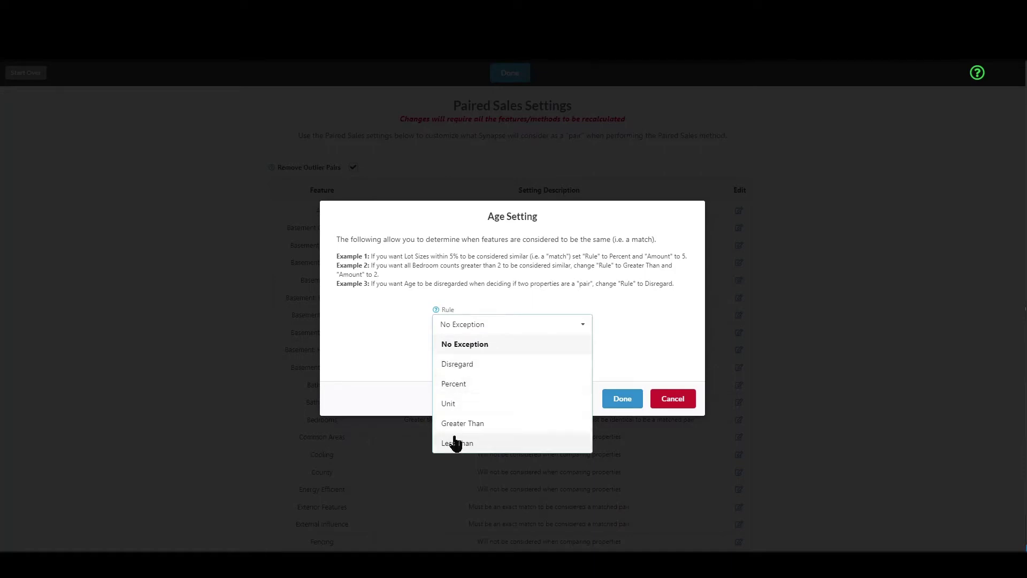
left_click(464, 385)
left_click_drag(433, 367, 487, 379)
left_click(486, 375)
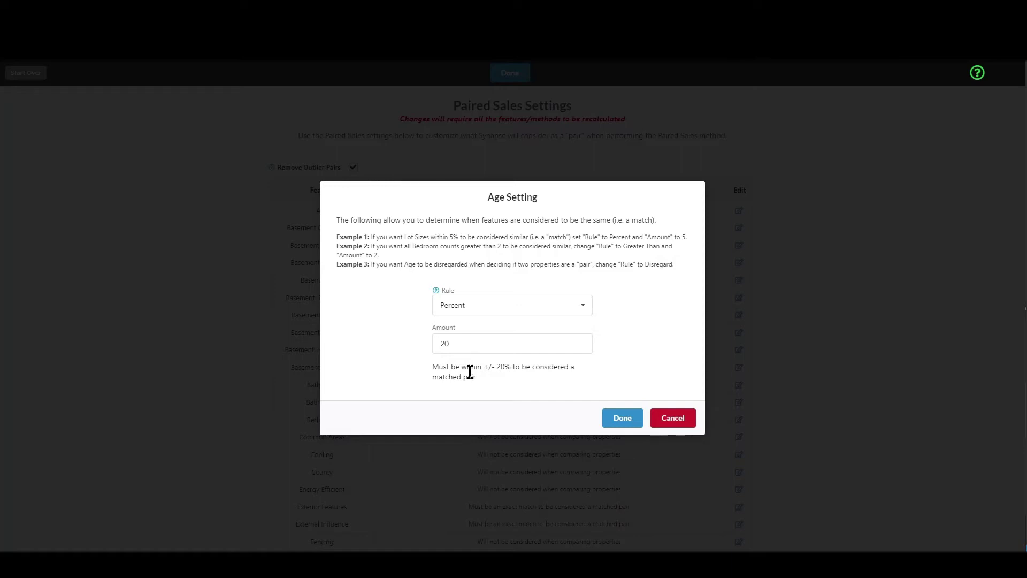
left_click(486, 346)
type("10")
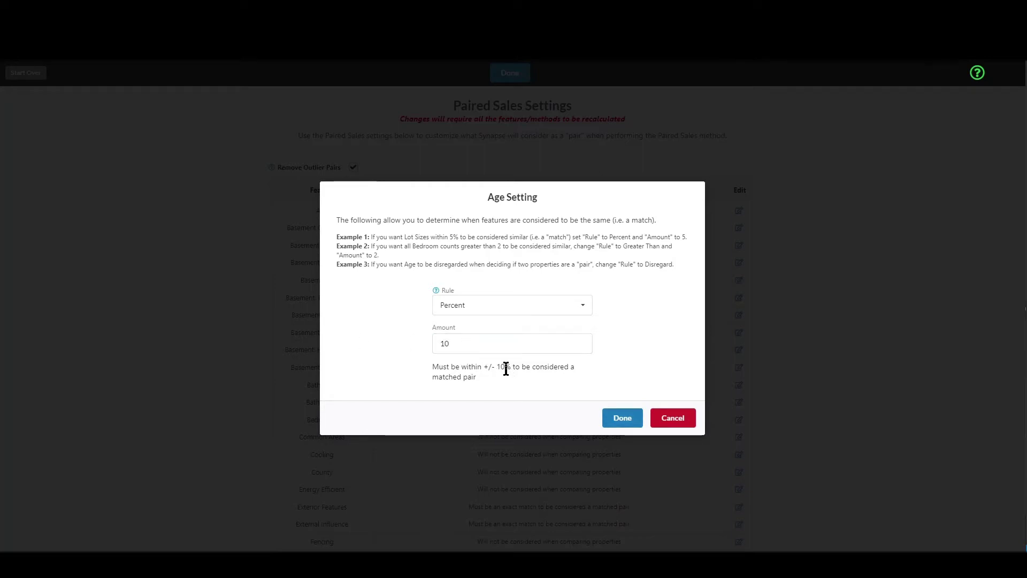
Try the Unit rule for Age, review its amount and matching description, and cancel the Age setting changes.
left_click(516, 309)
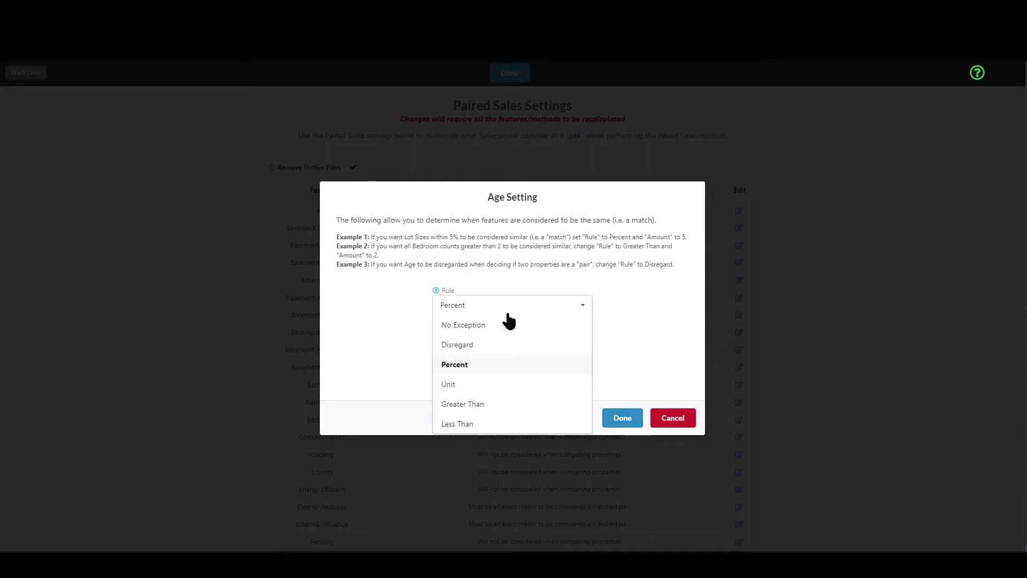
left_click(456, 385)
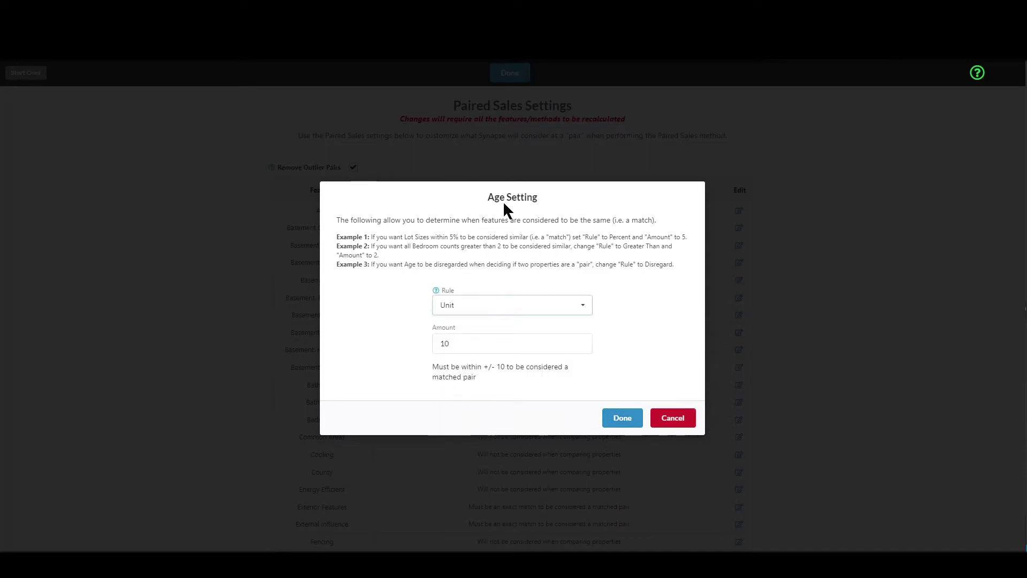
left_click_drag(488, 196, 508, 197)
left_click_drag(463, 346, 415, 342)
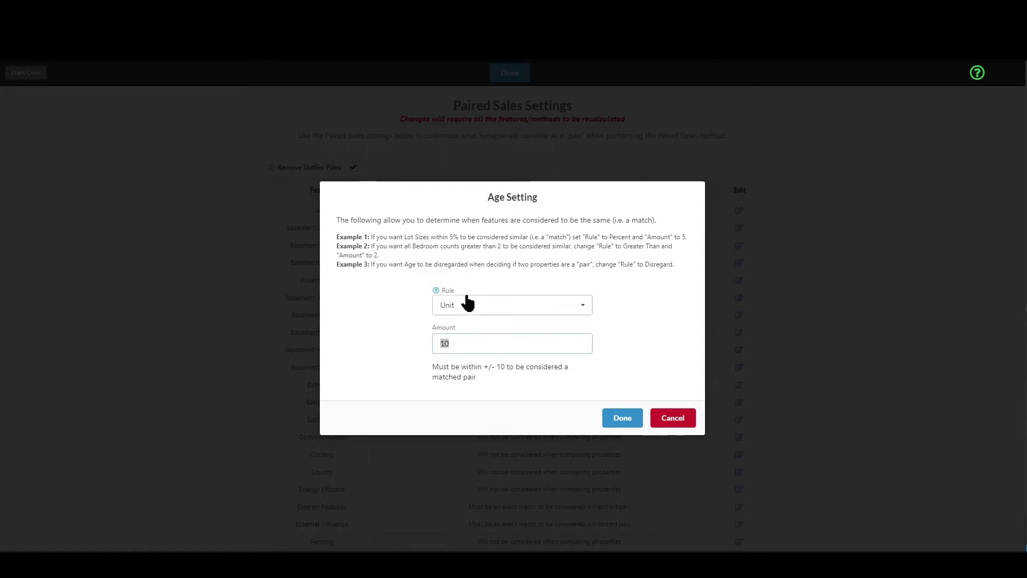
left_click_drag(433, 366, 480, 377)
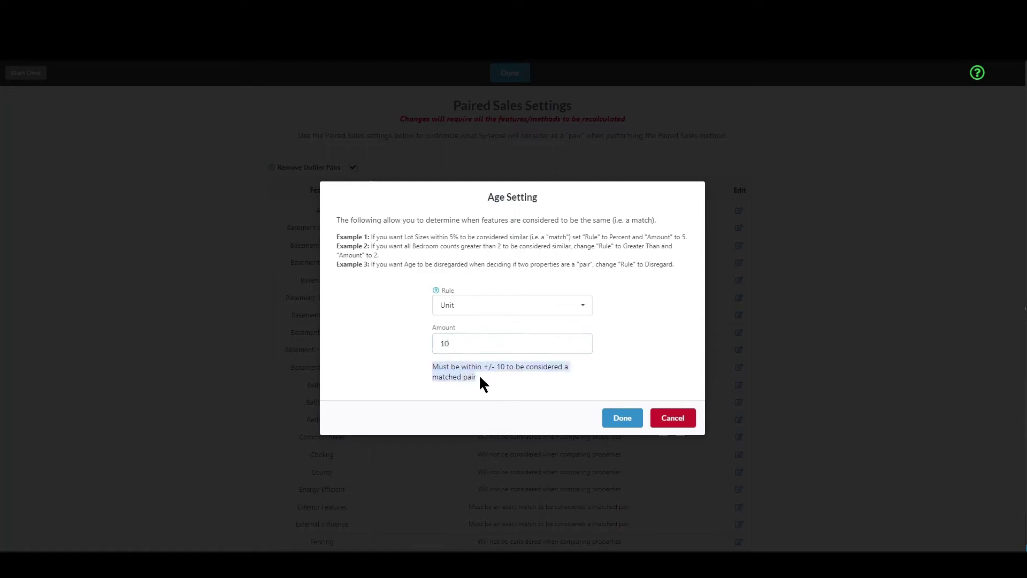
left_click(489, 374)
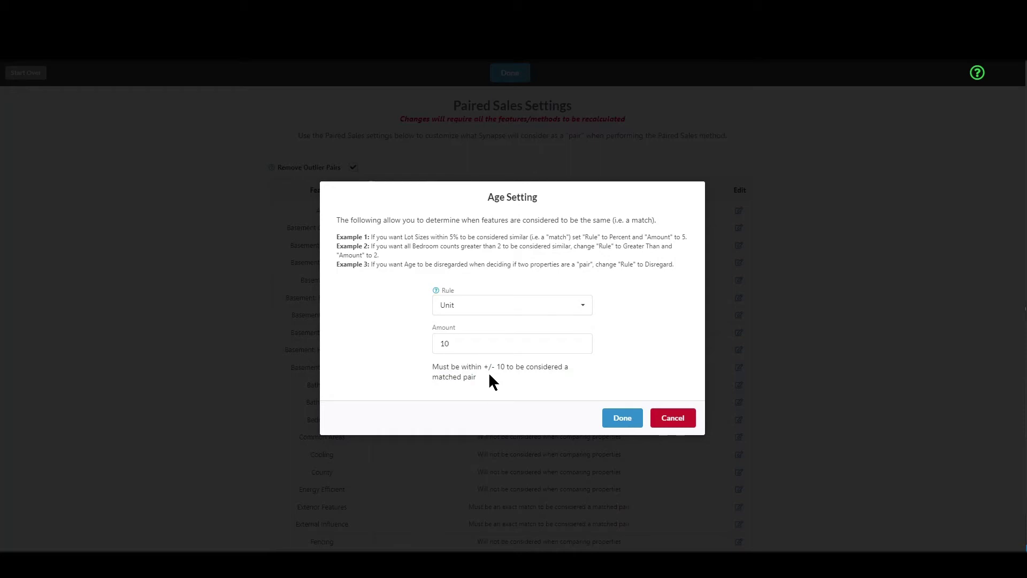
left_click_drag(454, 343, 428, 343)
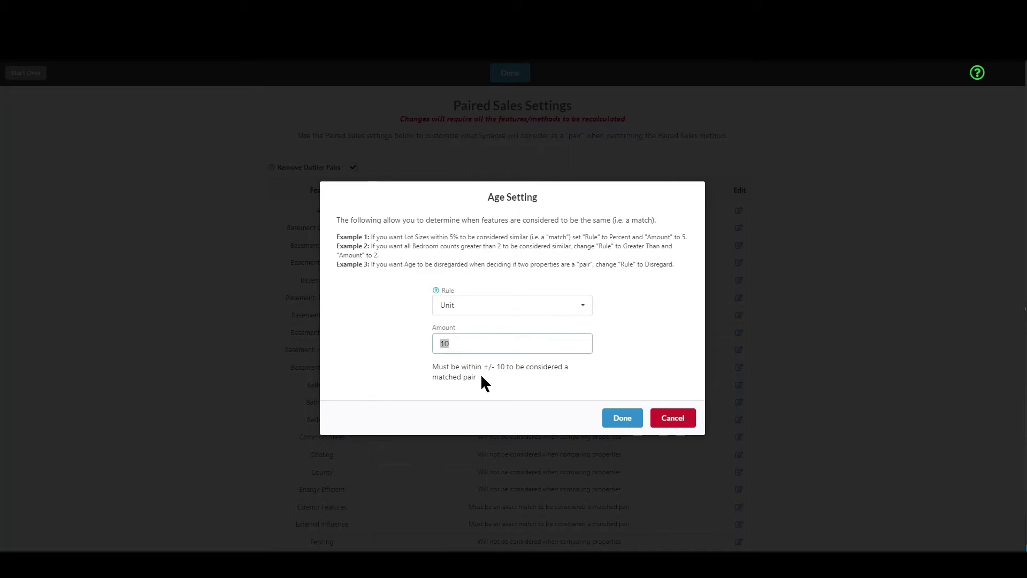
left_click(533, 311)
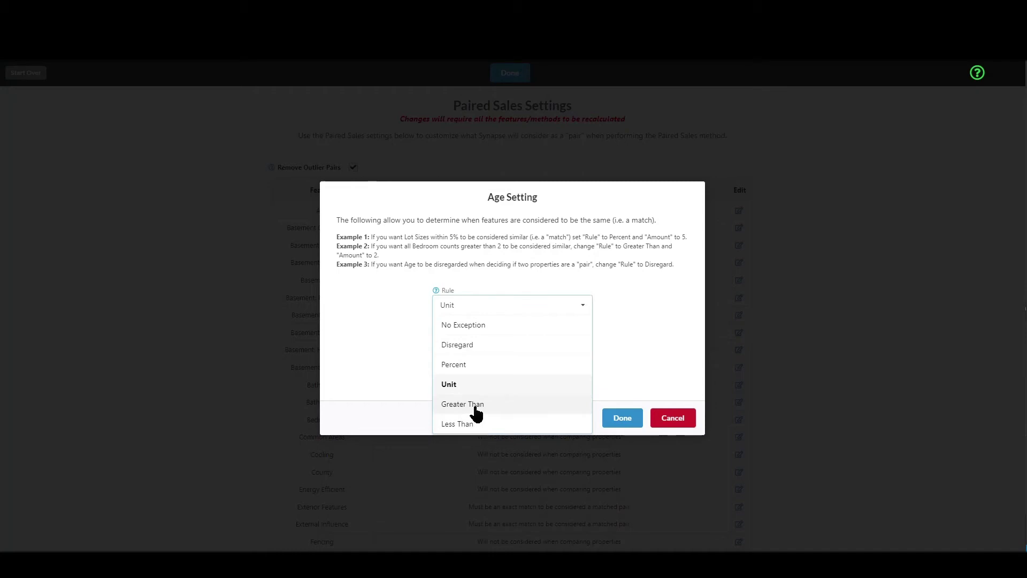
left_click(611, 307)
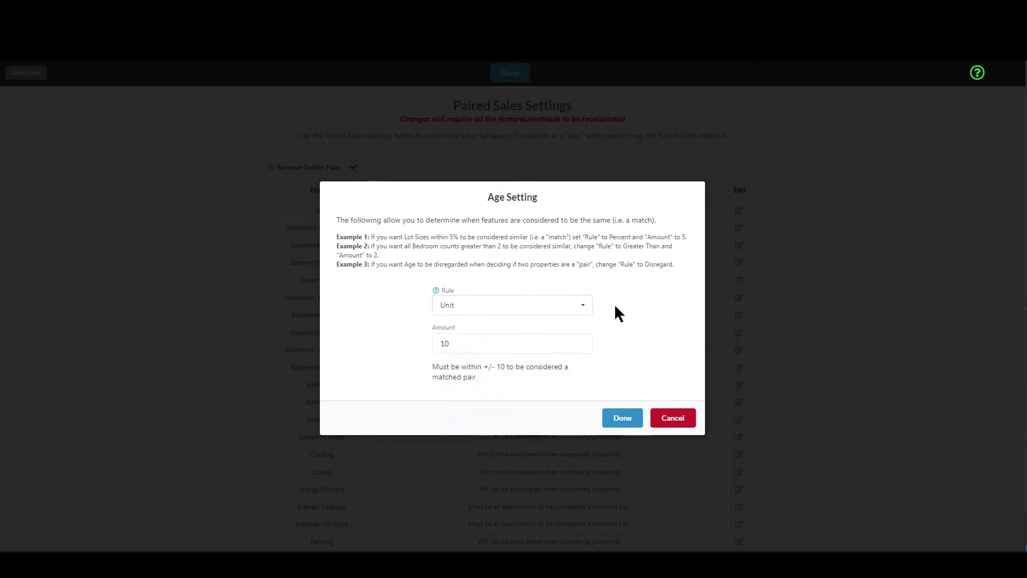
left_click(674, 423)
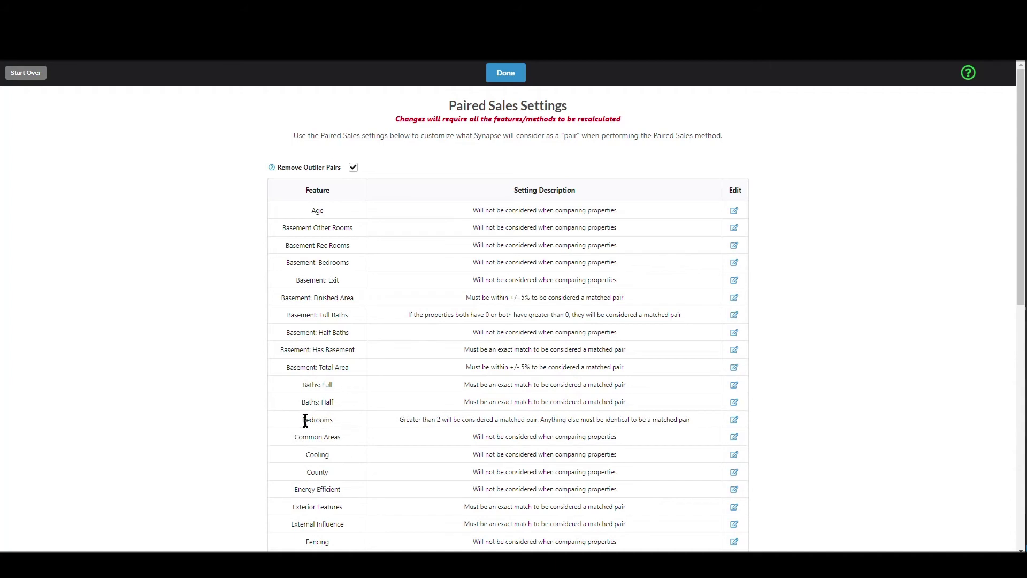
Examine the Bedrooms feature's setting description, including how counts above the threshold and all other counts are matched.
left_click_drag(302, 420, 325, 420)
left_click_drag(399, 420, 689, 422)
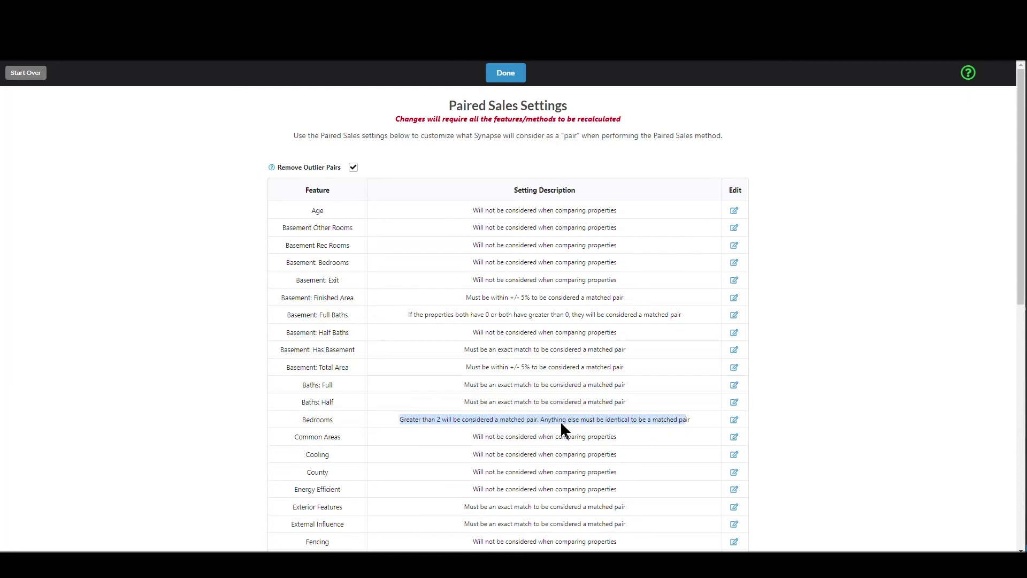
left_click(451, 419)
left_click_drag(407, 420, 450, 419)
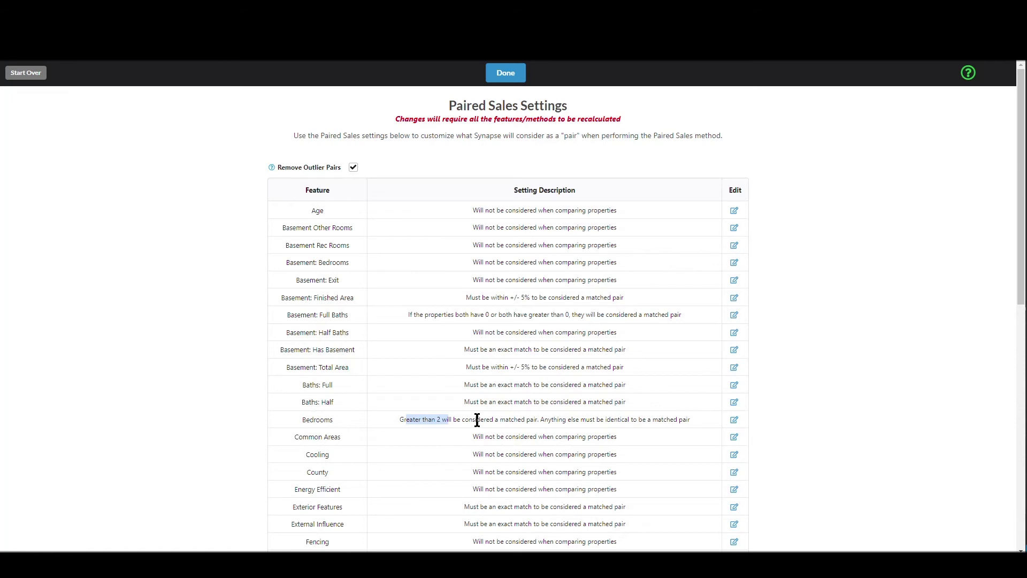
left_click(474, 419)
left_click_drag(404, 419, 460, 419)
left_click(497, 419)
left_click_drag(548, 419, 686, 419)
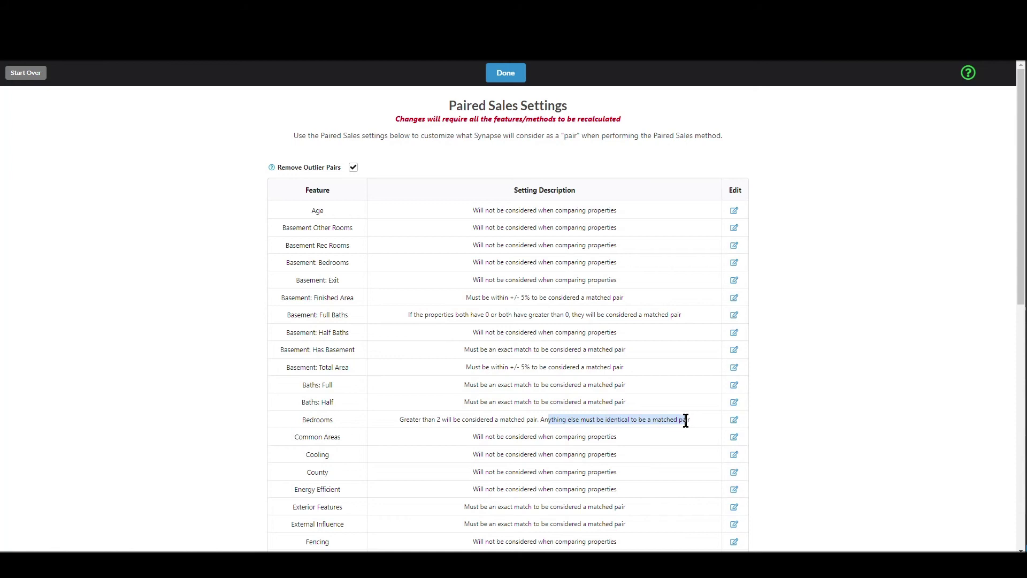
left_click(688, 436)
View the rule options available for the Bedrooms setting and close it without saving.
left_click(733, 422)
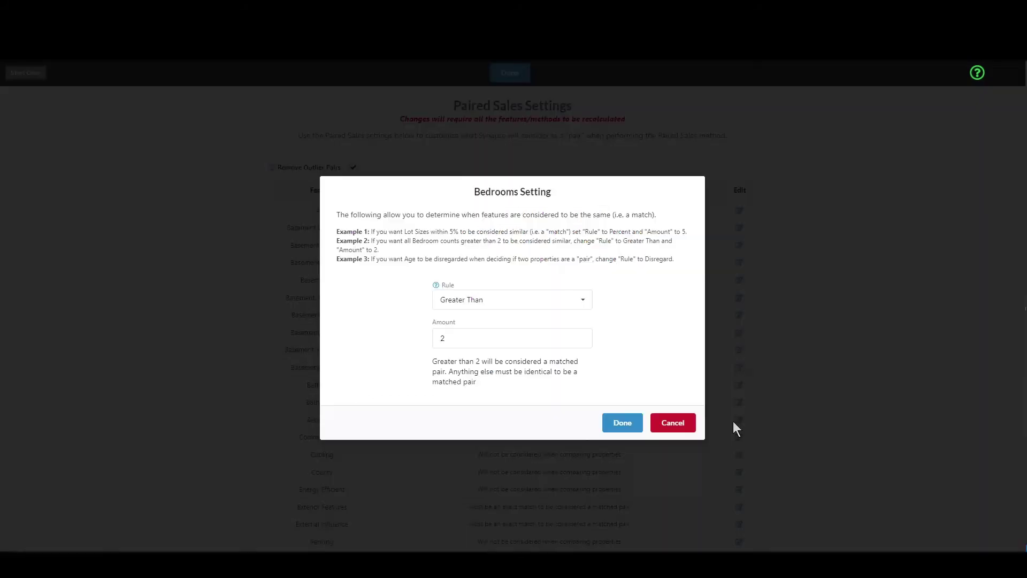
left_click(543, 301)
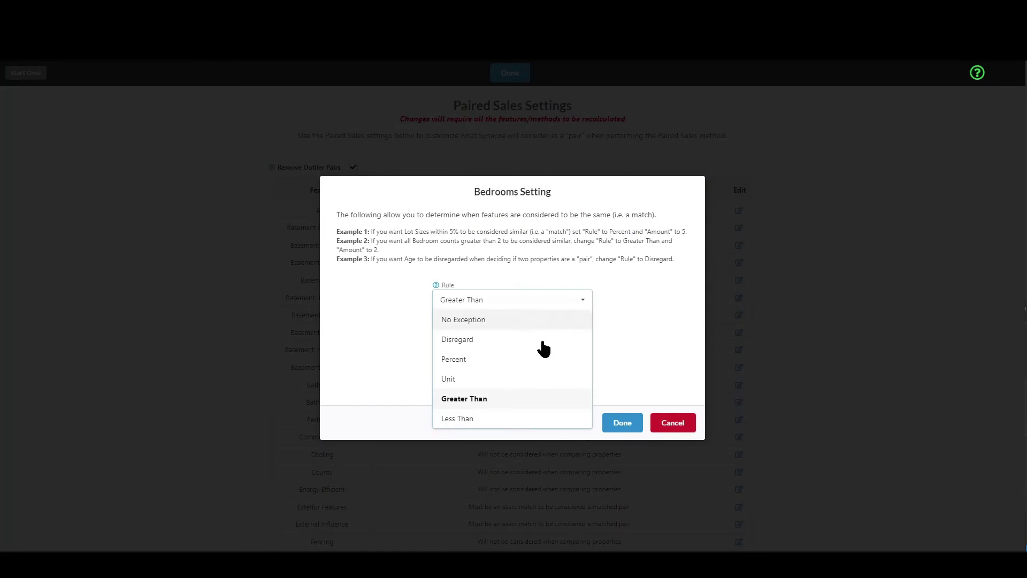
left_click(680, 425)
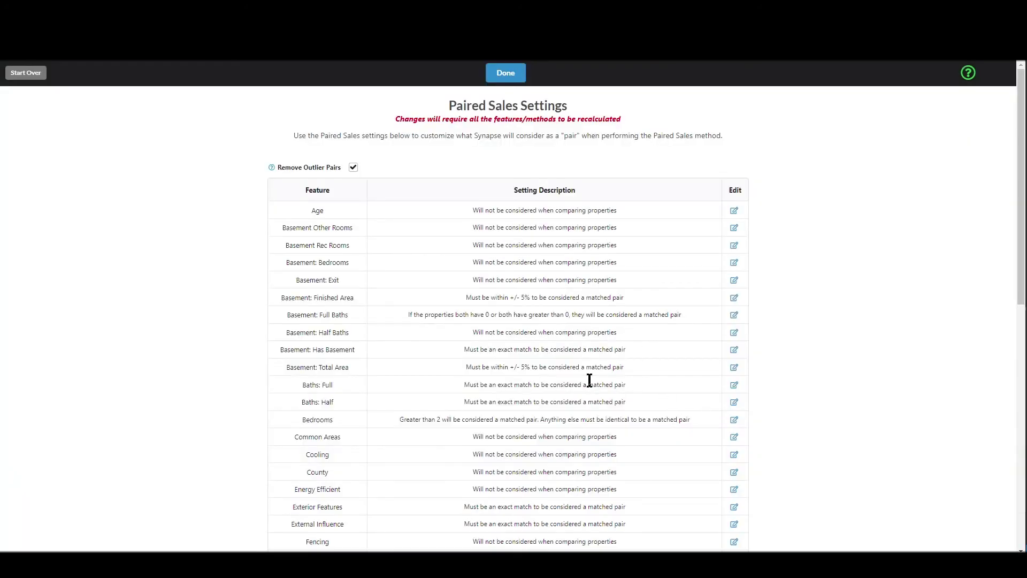
Look through the whole feature list and read the explanation of the Remove Outlier Pairs option.
scroll(589, 379, "down", 10)
scroll(590, 396, "up", 10)
left_click(401, 163)
left_click(272, 167)
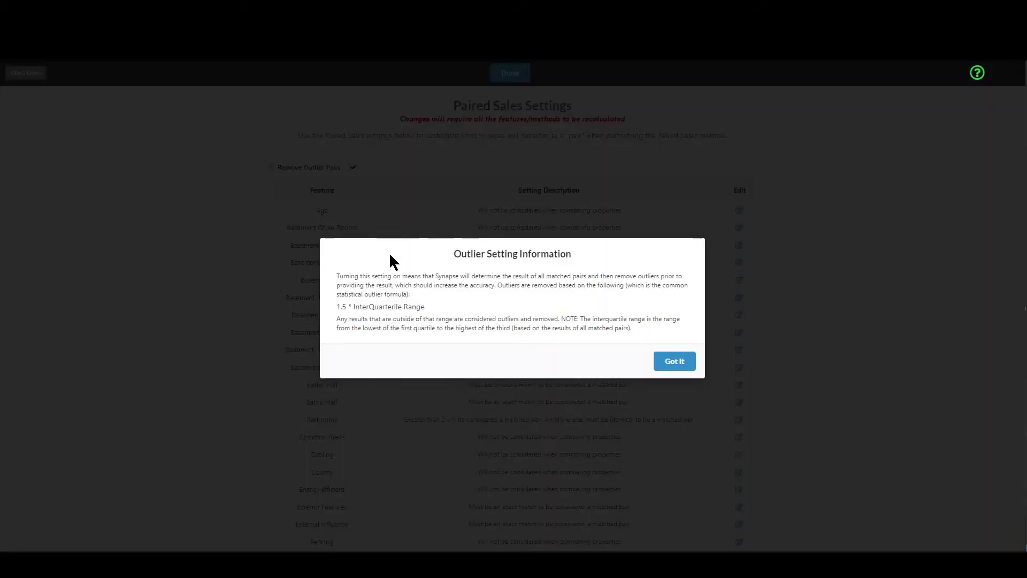
left_click(675, 361)
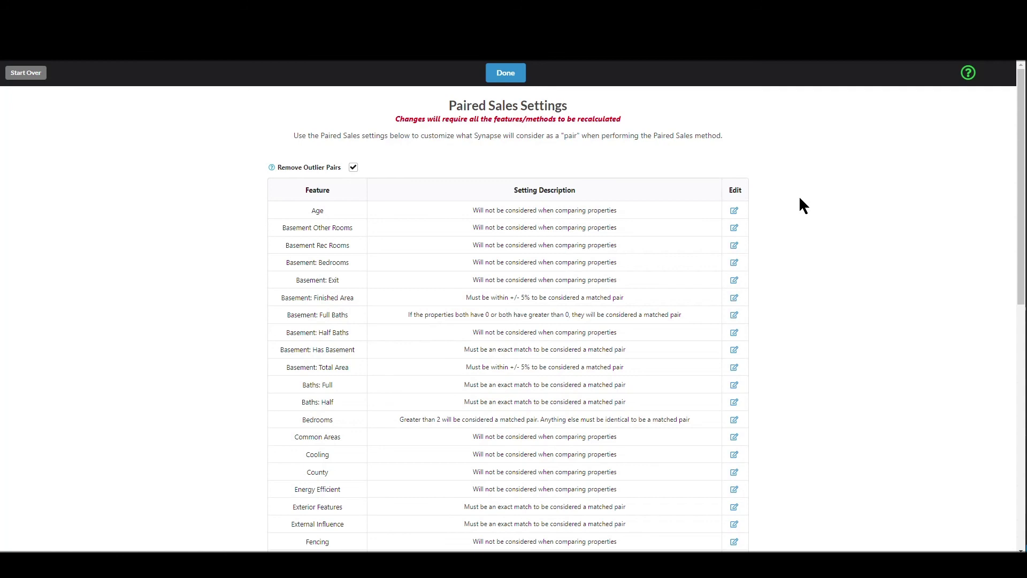
Reopen the Outlier Setting Information, examine the outlier formula, and close the information.
left_click(271, 167)
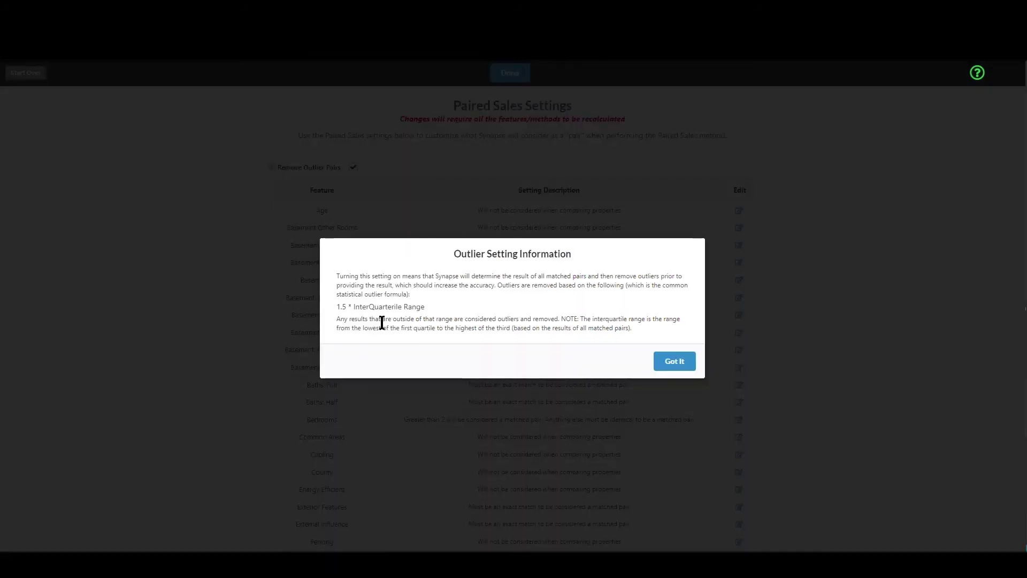
left_click_drag(337, 306, 429, 307)
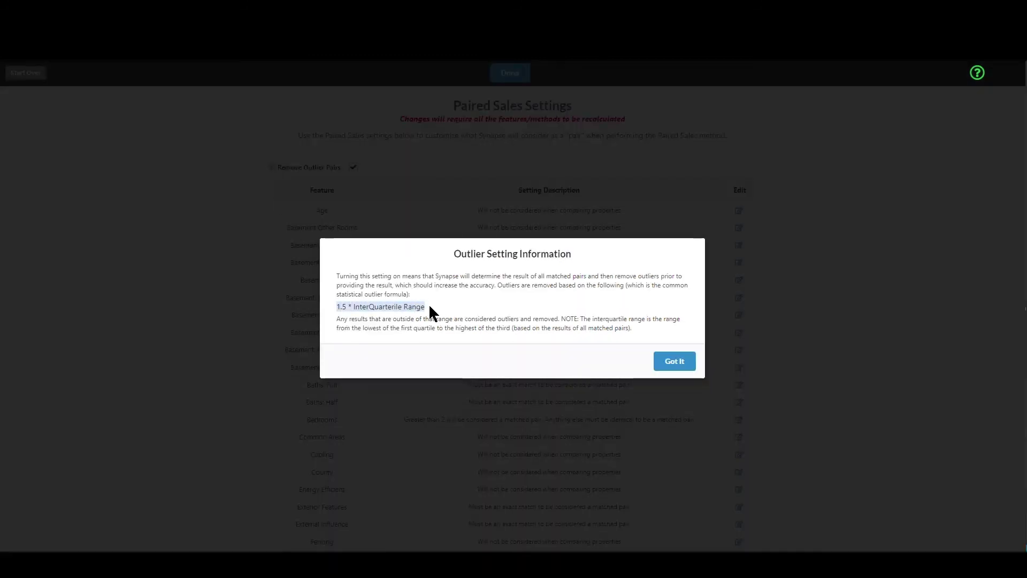
left_click(344, 302)
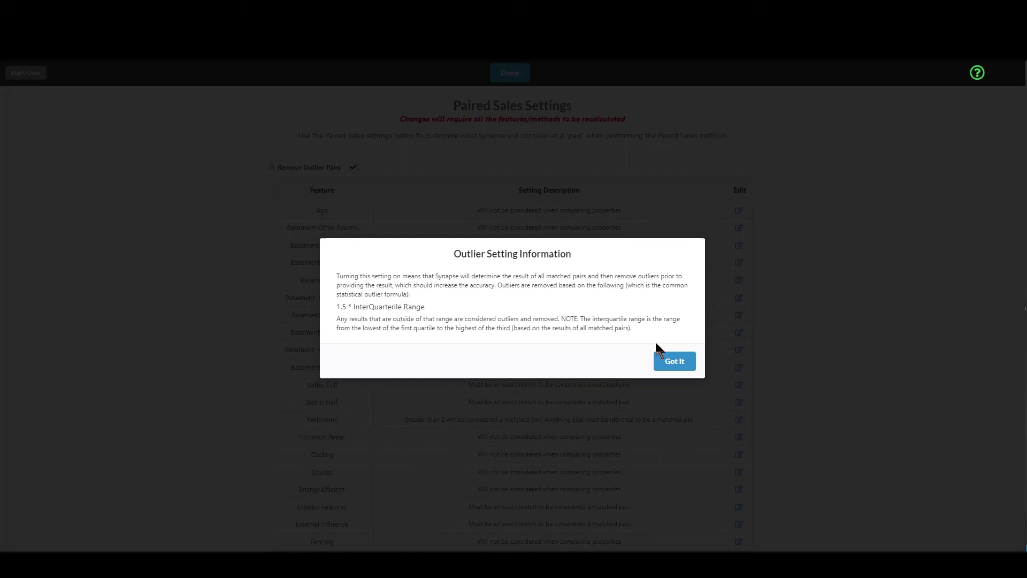
left_click(674, 361)
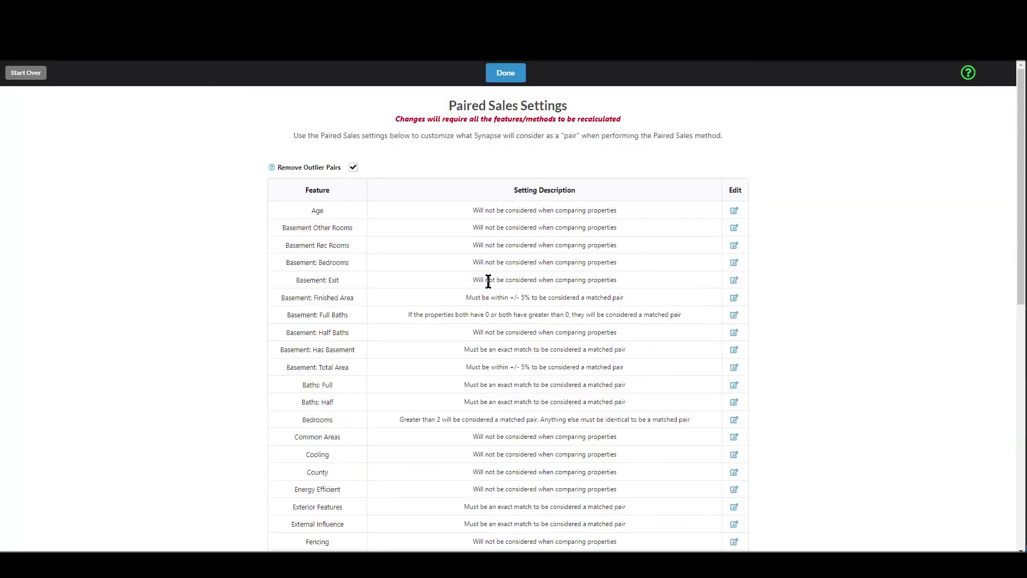